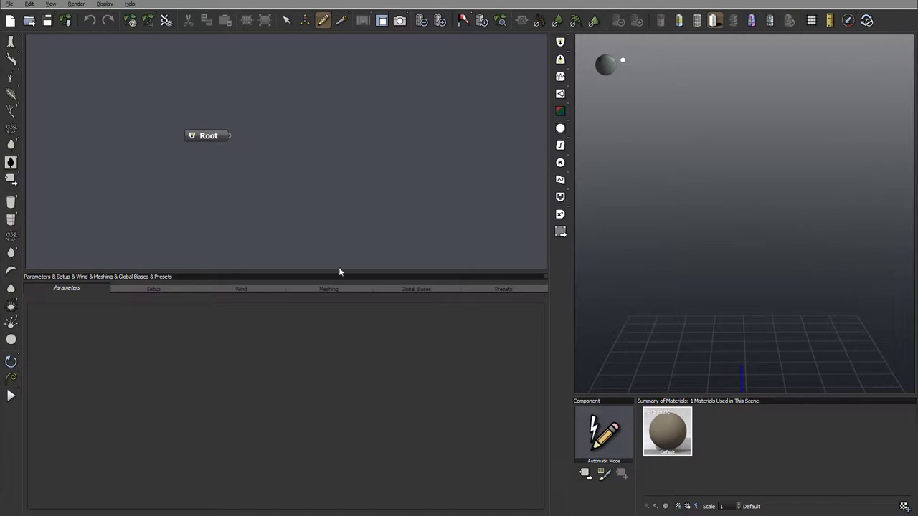
# Open the Basic Material Editor on the Default material from the bottom Materials toolbar.
pyautogui.click(678, 506)
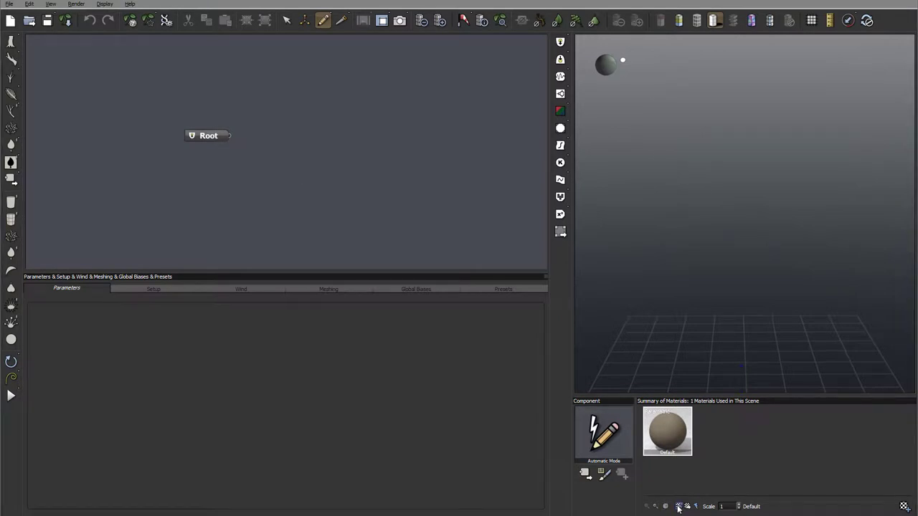
pyautogui.moveTo(234, 85); pyautogui.dragTo(376, 79)
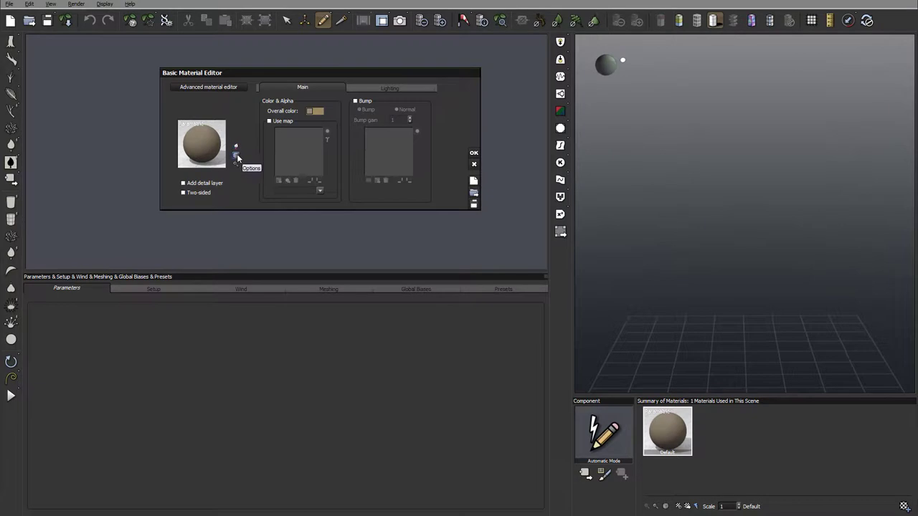
# Preview the material as cube, cloud and cylinder, then settle on a sphere with a dark background.
pyautogui.click(236, 156)
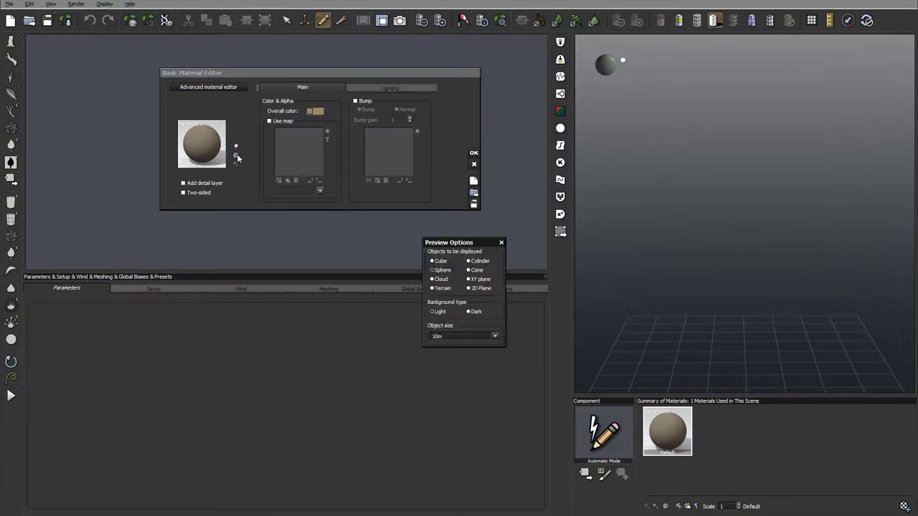
pyautogui.click(437, 261)
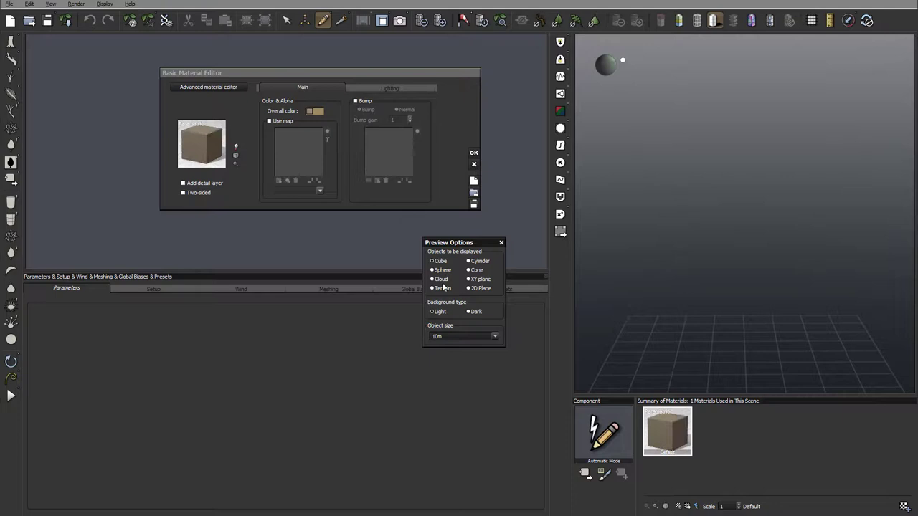
pyautogui.click(439, 279)
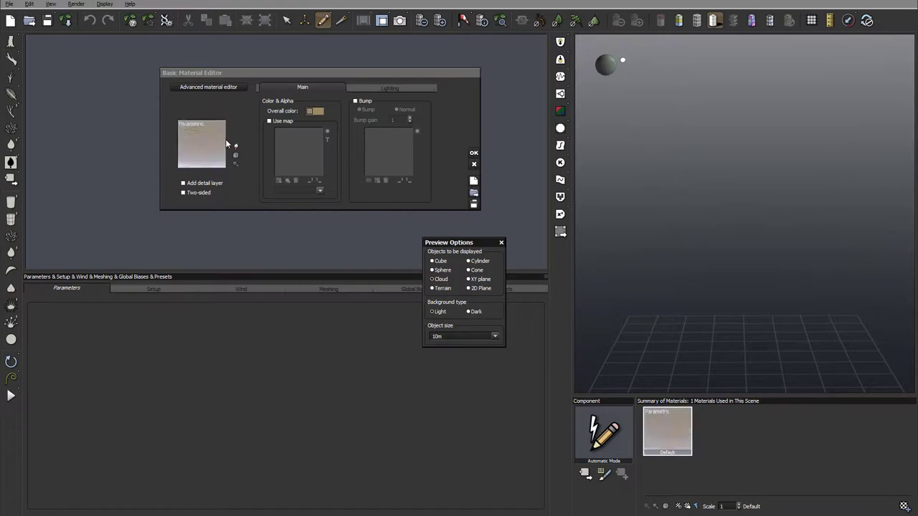
pyautogui.click(481, 261)
pyautogui.click(439, 262)
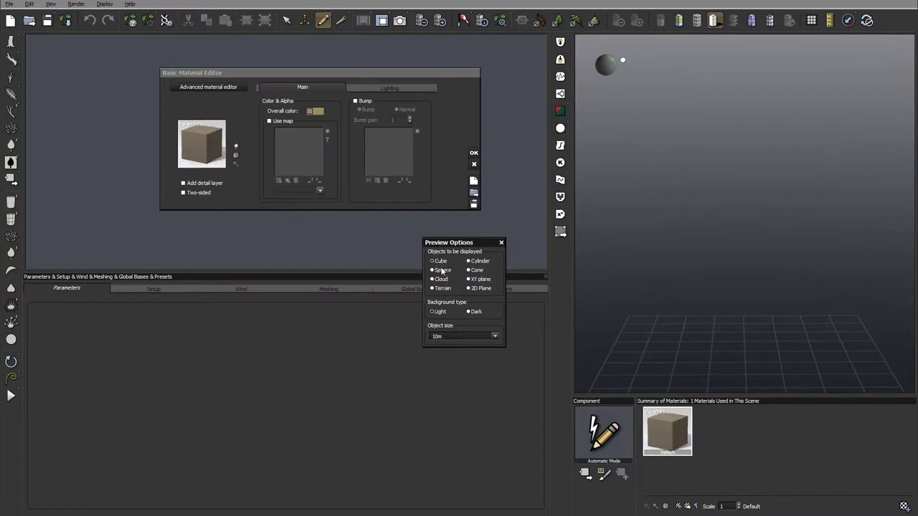
pyautogui.click(439, 270)
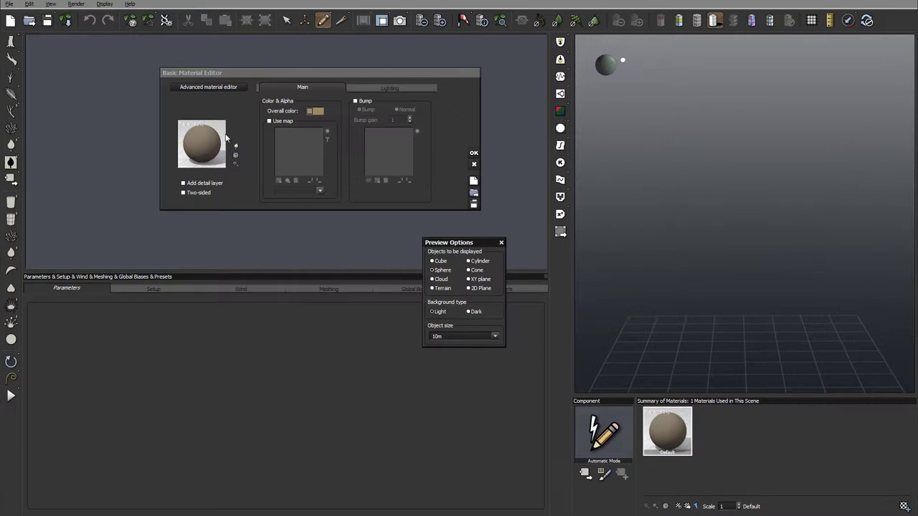
pyautogui.click(470, 311)
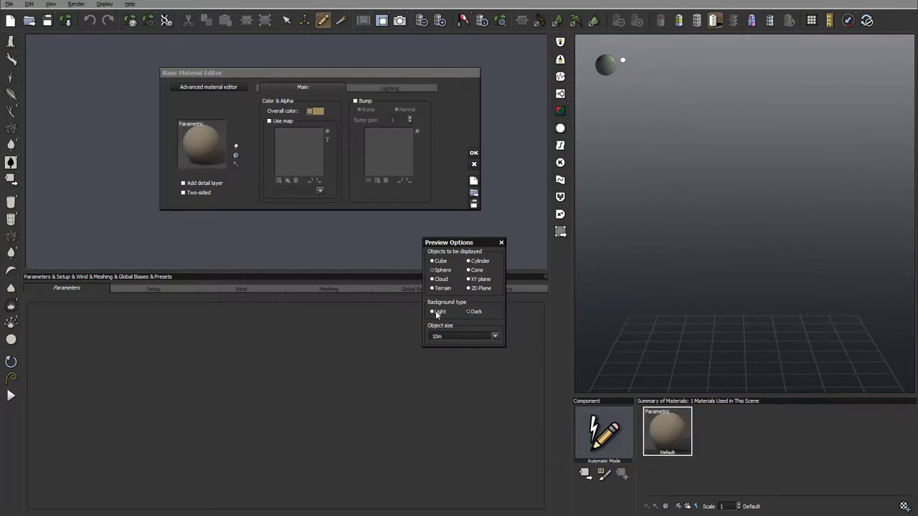
# Close Preview Options, then view and close the leaf hooking point in the Leaf Editor.
pyautogui.click(501, 243)
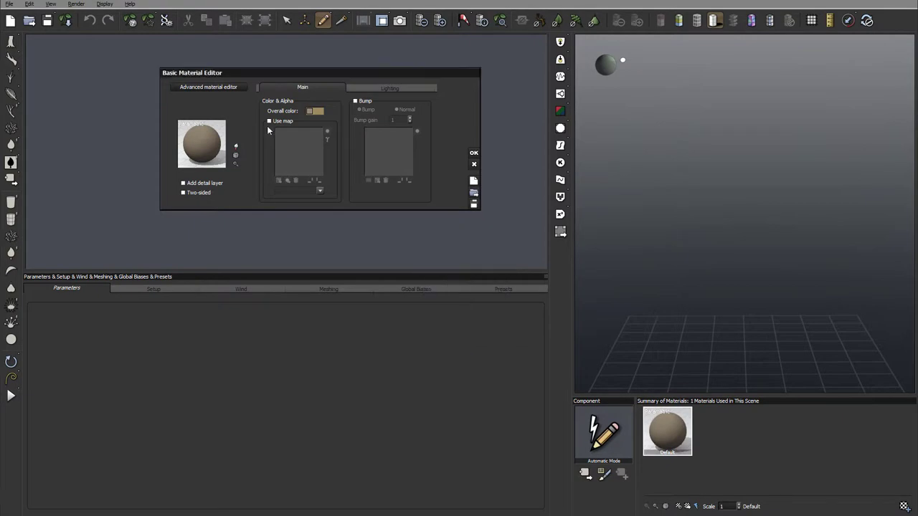
pyautogui.click(234, 148)
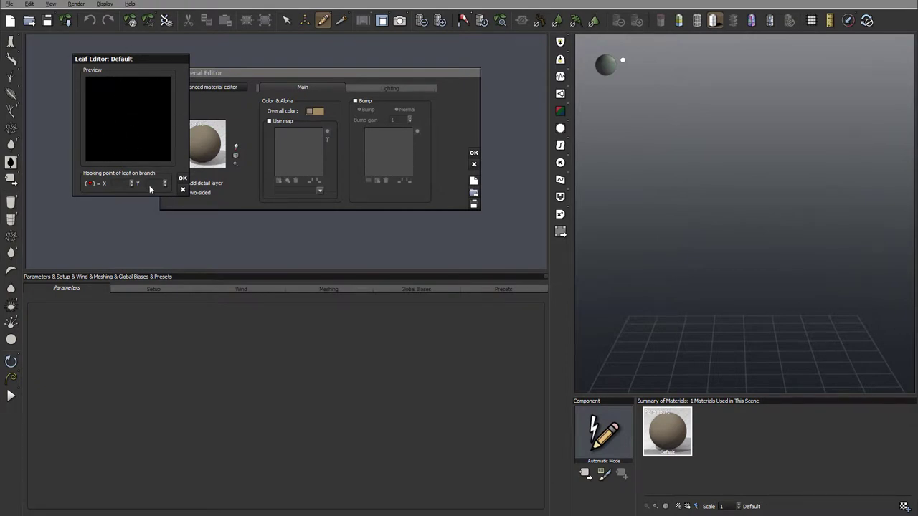
pyautogui.click(183, 190)
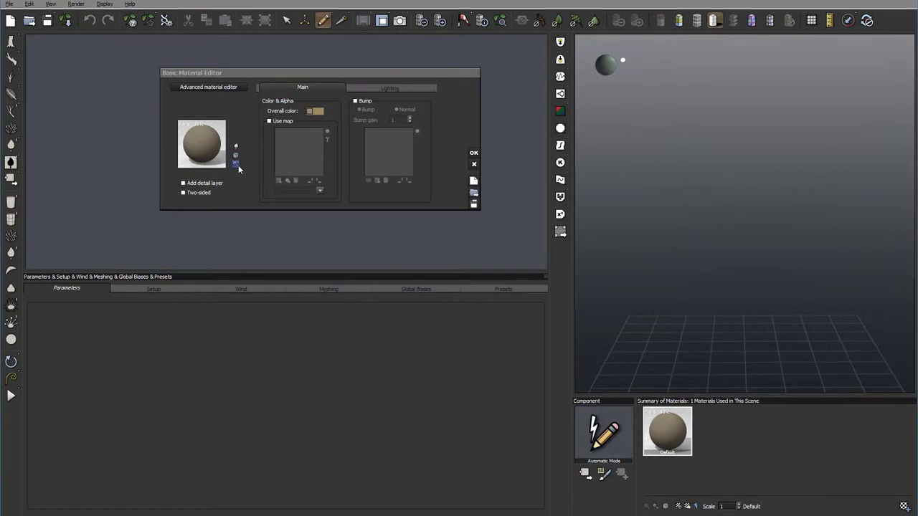
pyautogui.click(183, 184)
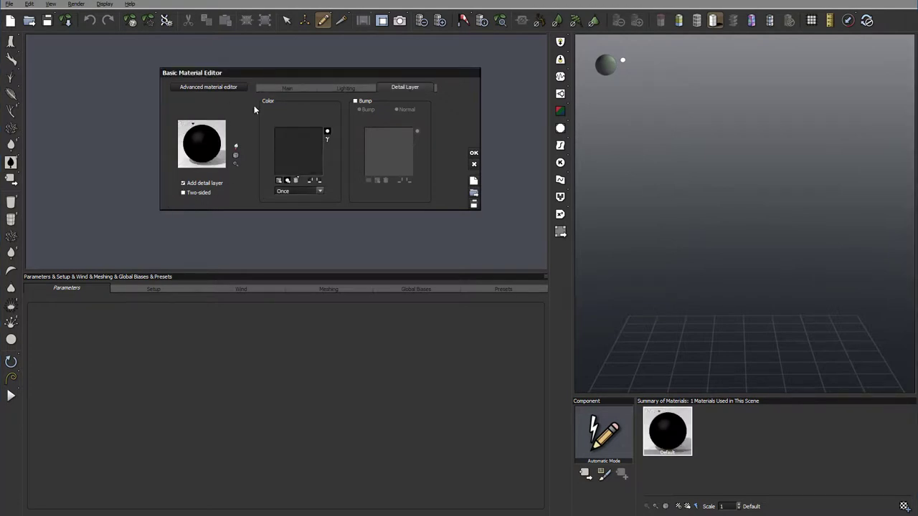
pyautogui.click(183, 183)
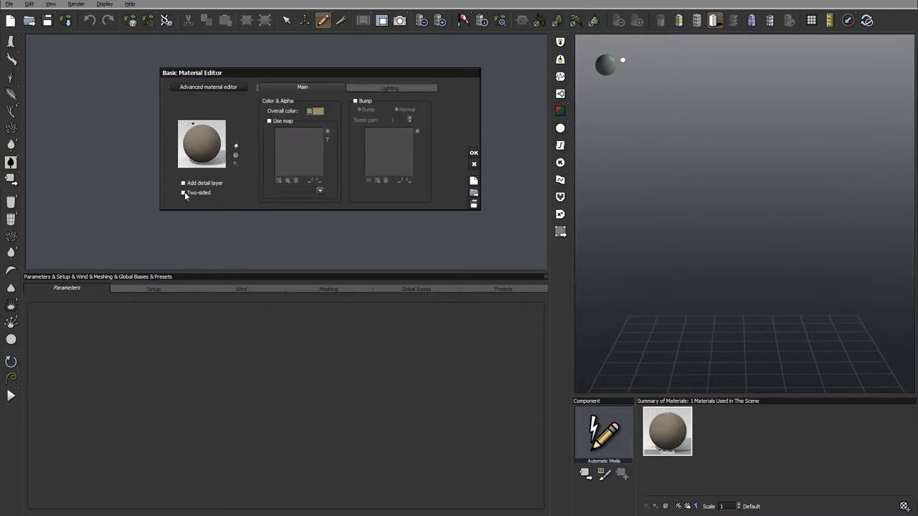
pyautogui.click(183, 193)
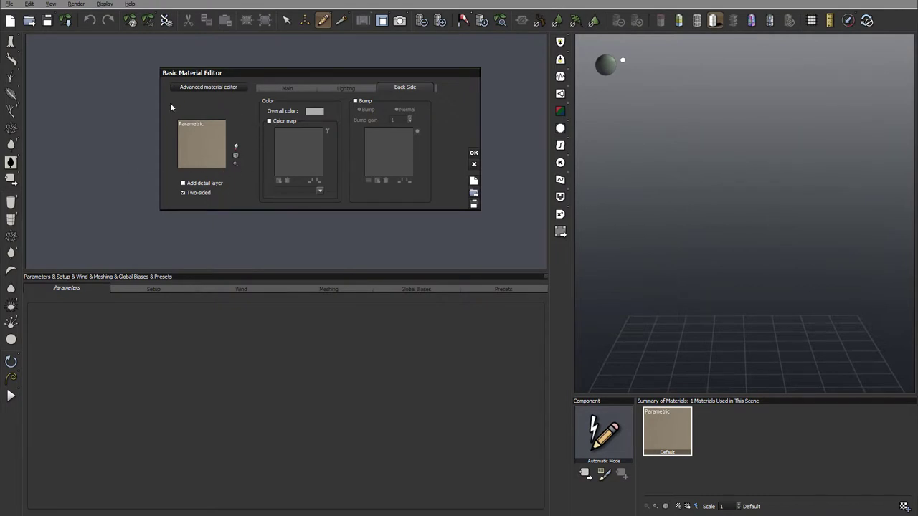
pyautogui.click(197, 193)
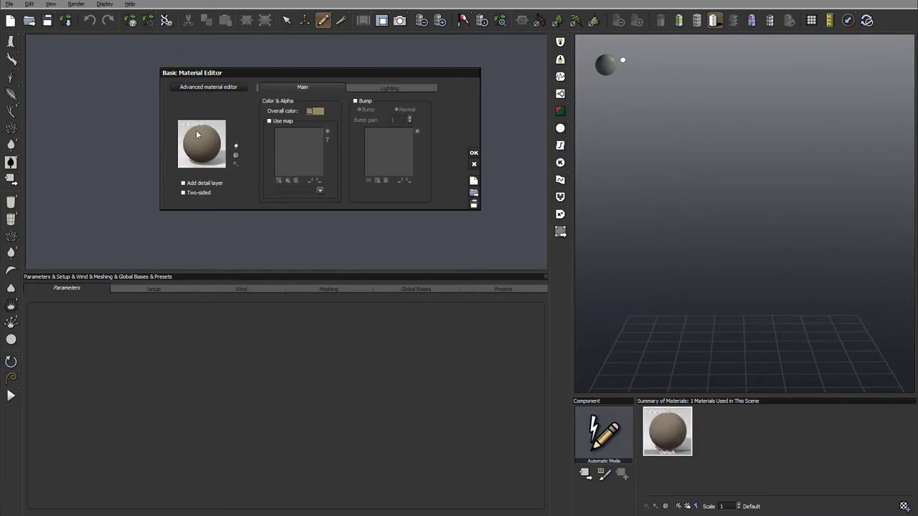
# Set the overall colour to orange-brown and enable Use map in Color & Alpha.
pyautogui.click(319, 113)
pyautogui.click(271, 99)
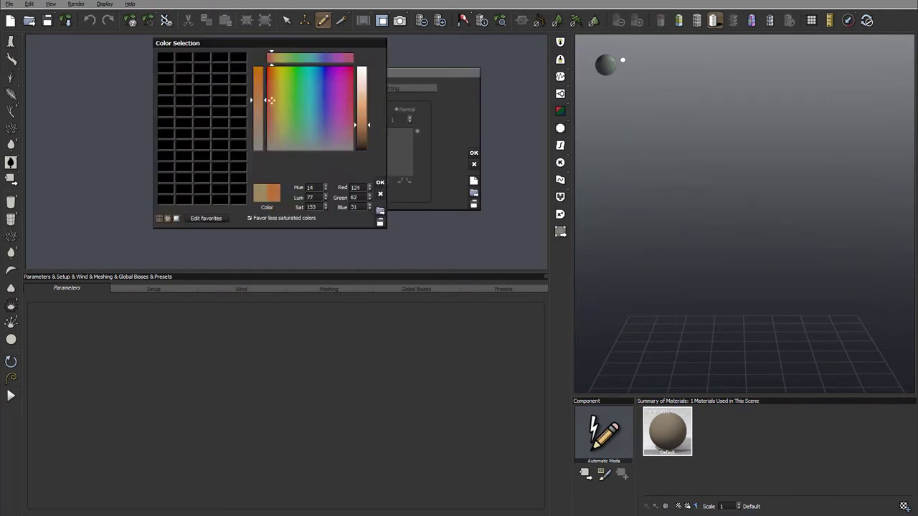
pyautogui.click(380, 182)
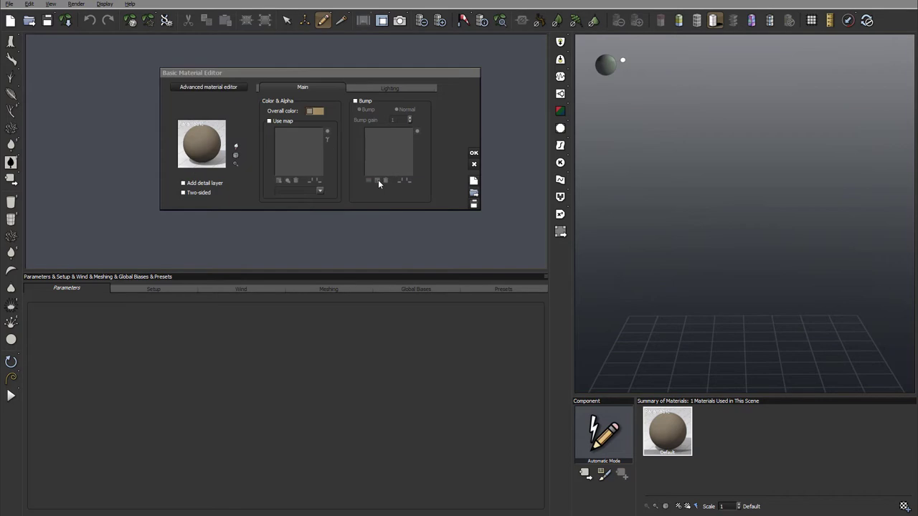
pyautogui.click(270, 121)
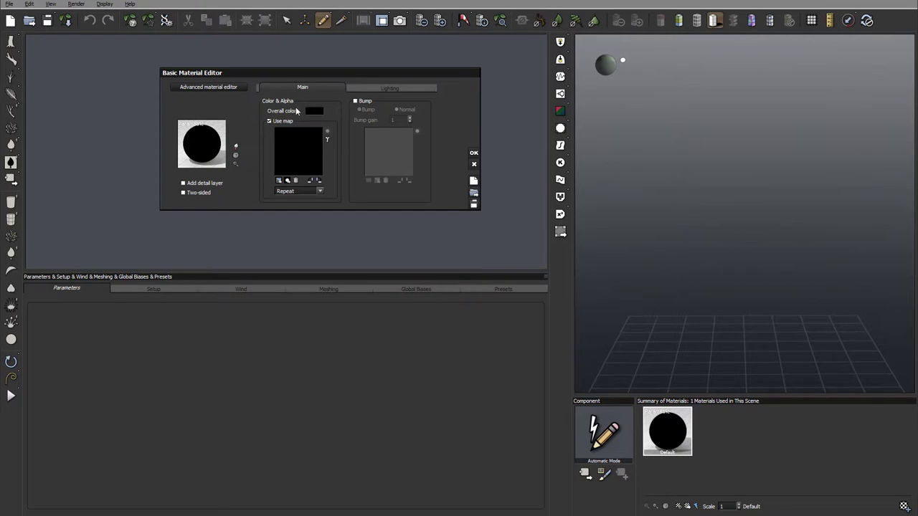
# Toggle the colour map off and on, and keep Repeat as its wrap mode.
pyautogui.click(272, 123)
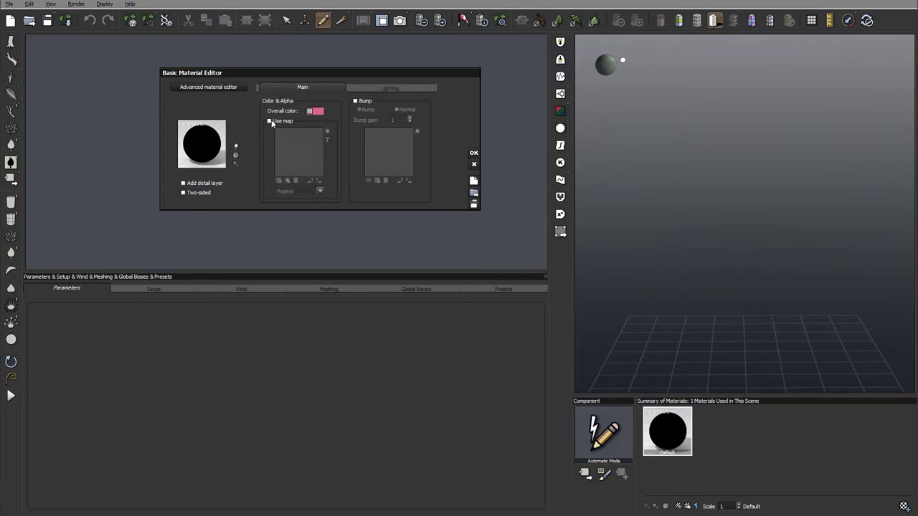
pyautogui.click(280, 123)
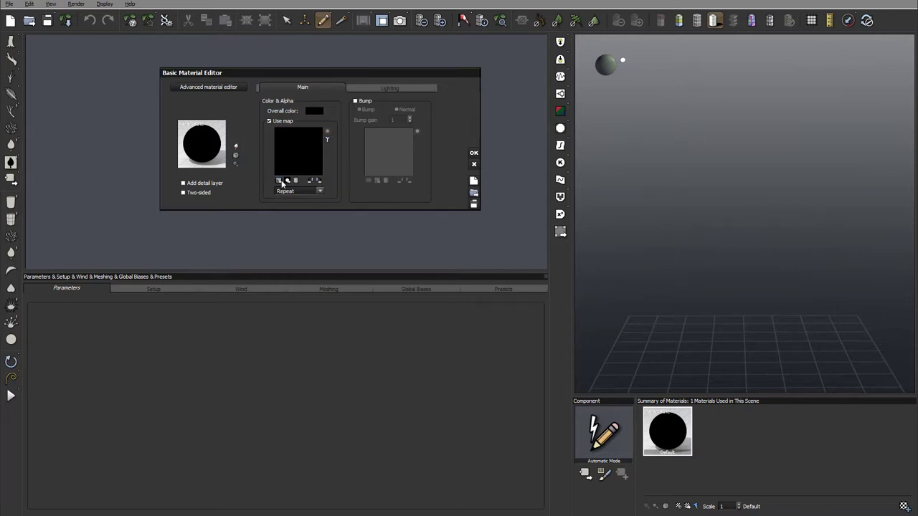
pyautogui.click(321, 191)
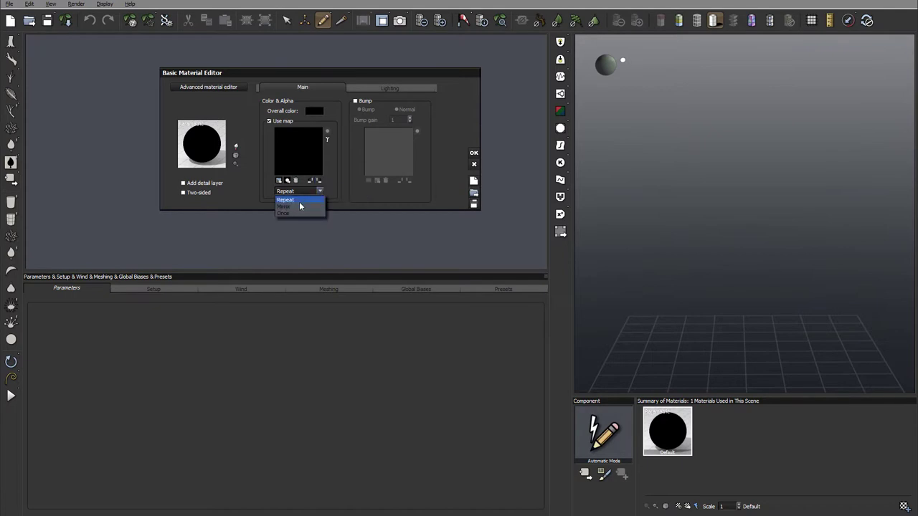
pyautogui.click(358, 194)
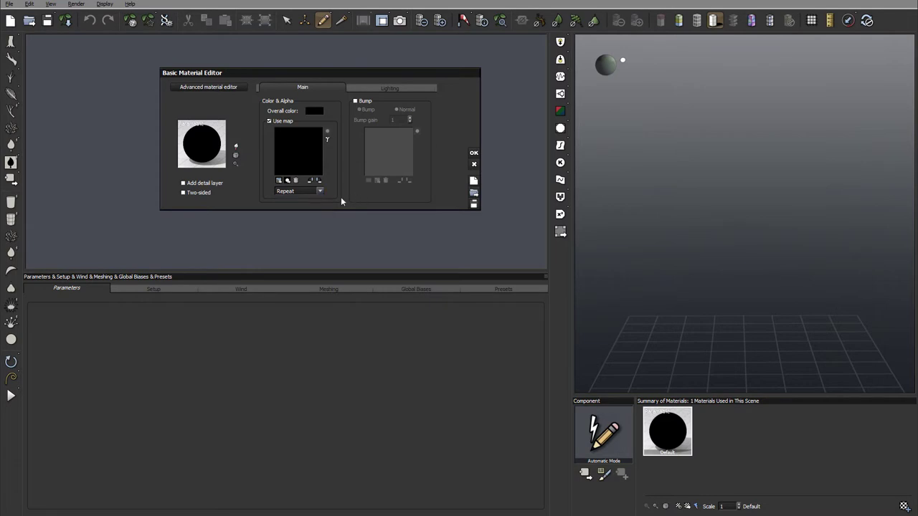
pyautogui.click(301, 190)
pyautogui.click(297, 157)
# Turn on bump, compare the Bump and Normal types, and try applying the colour map.
pyautogui.click(355, 100)
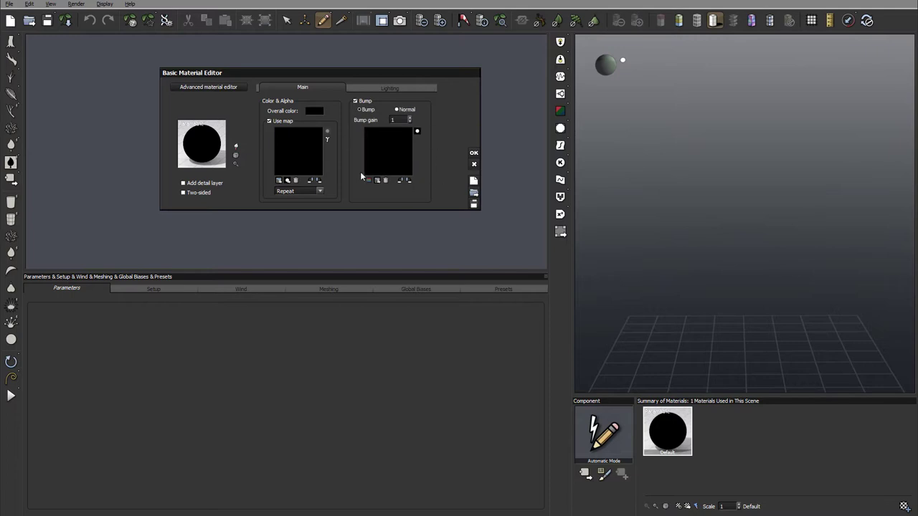
pyautogui.click(370, 111)
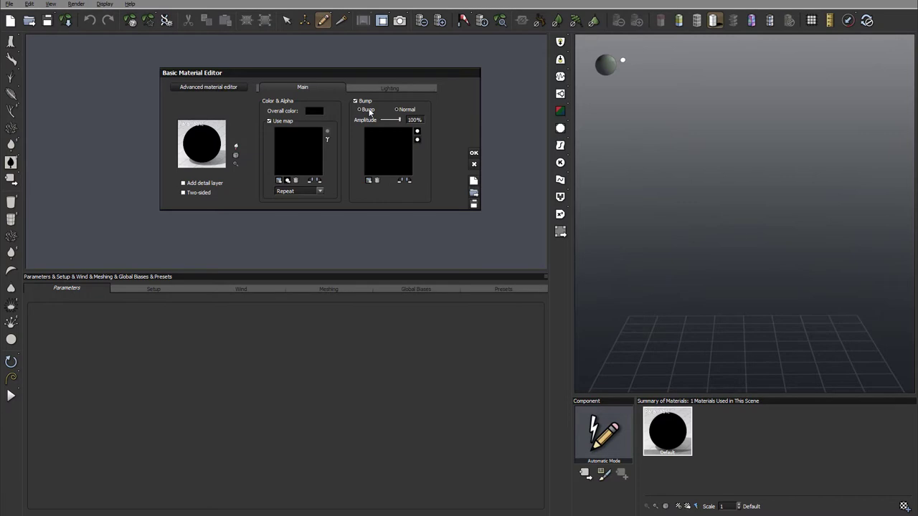
pyautogui.click(397, 109)
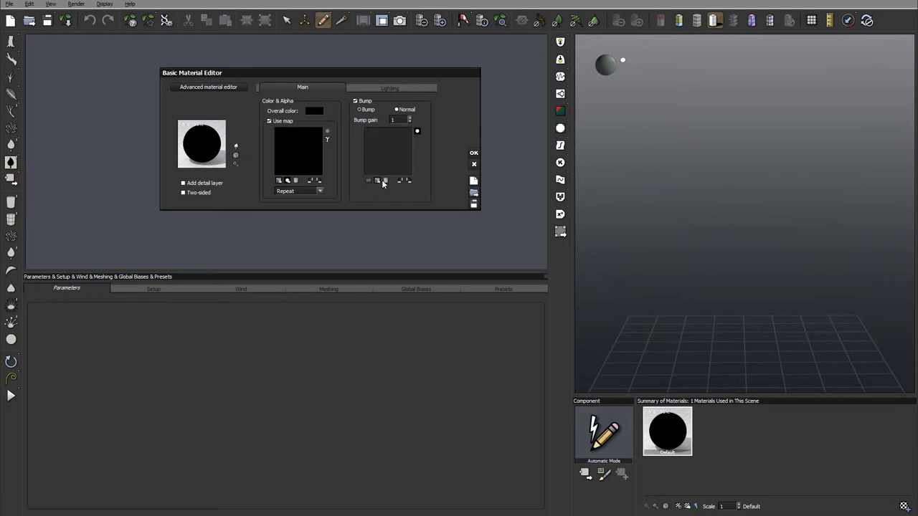
pyautogui.click(382, 181)
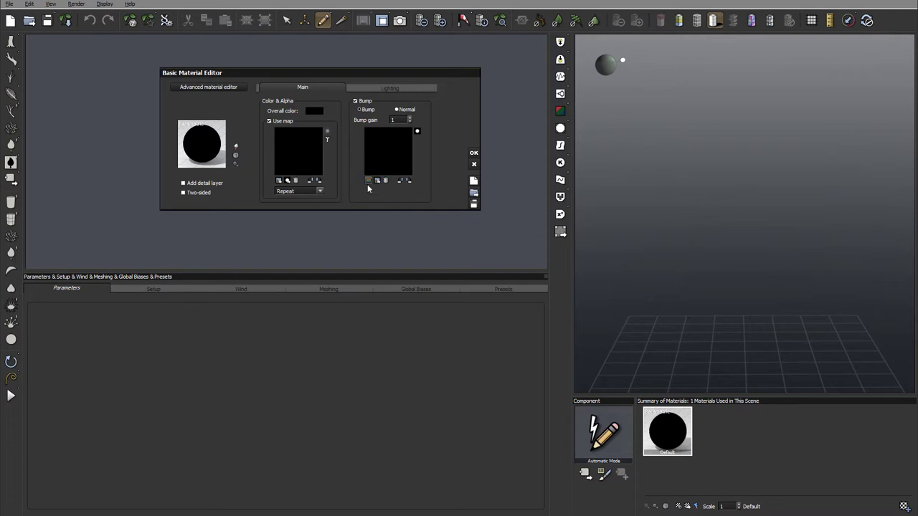
pyautogui.click(367, 180)
pyautogui.click(368, 180)
pyautogui.click(366, 180)
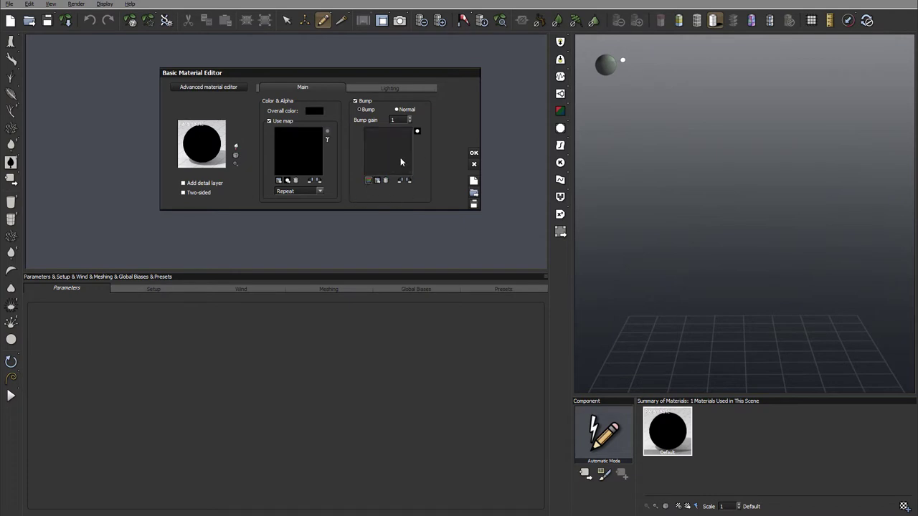
# Use the colour map as the bump map, finishing in Normal mode with bump gain 1.
pyautogui.rightClick(400, 157)
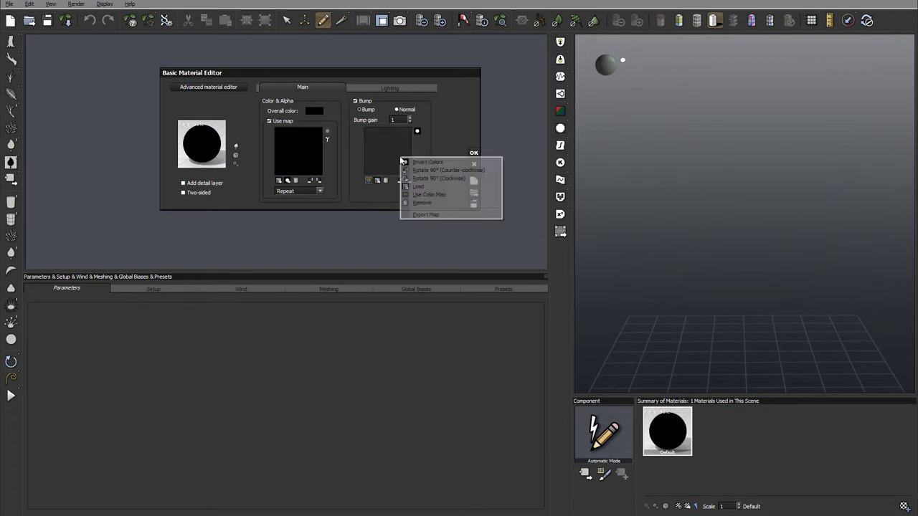
pyautogui.click(444, 194)
pyautogui.click(367, 180)
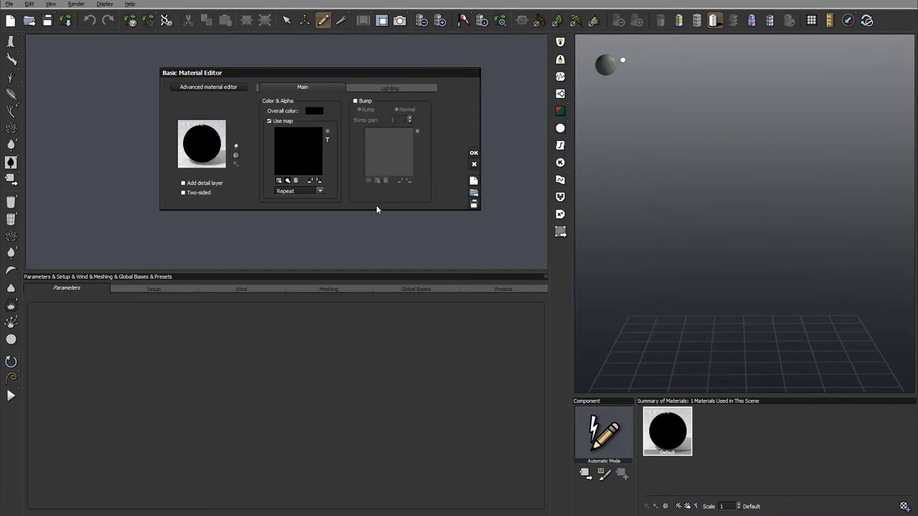
pyautogui.click(366, 101)
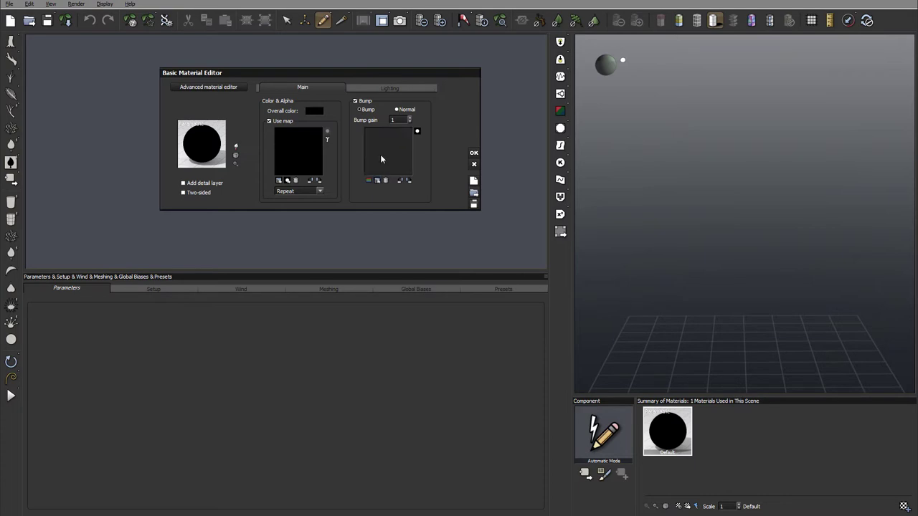
pyautogui.click(405, 110)
pyautogui.click(396, 109)
# Set the highlight colour to white on the Lighting tab.
pyautogui.click(390, 87)
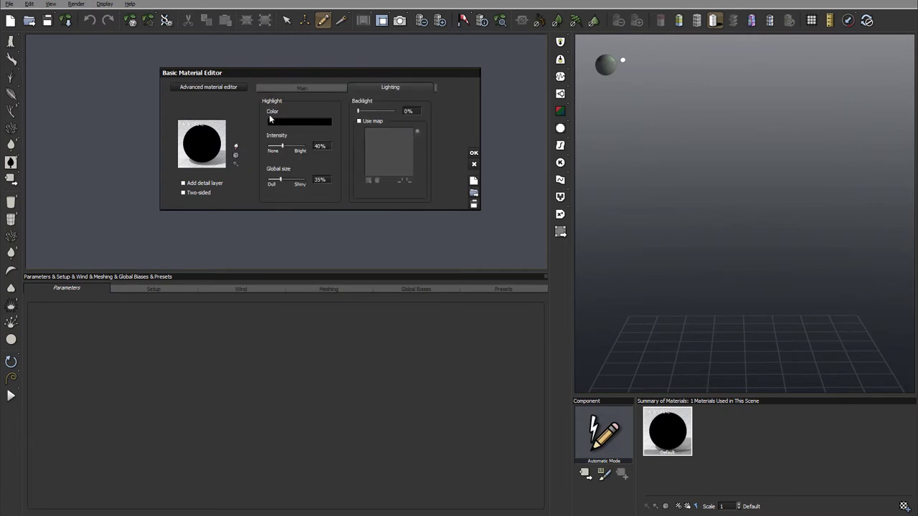
pyautogui.click(293, 119)
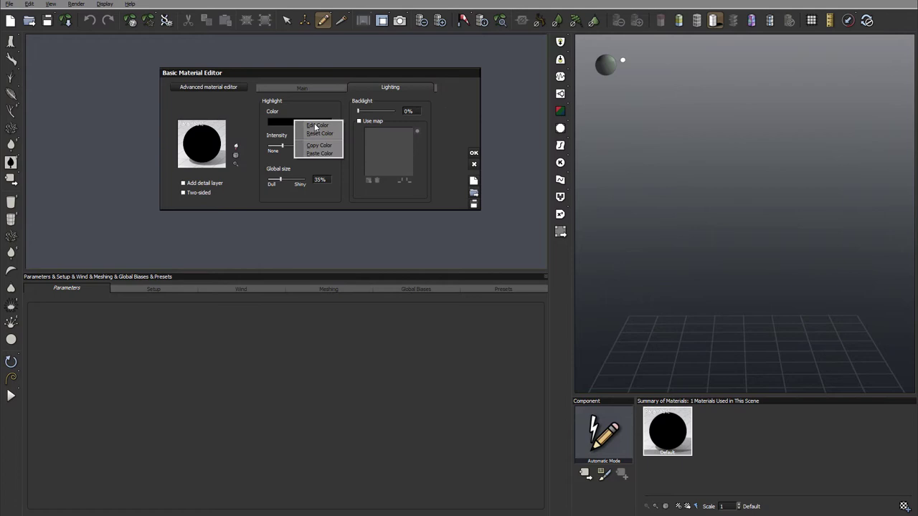
pyautogui.click(318, 127)
pyautogui.click(360, 68)
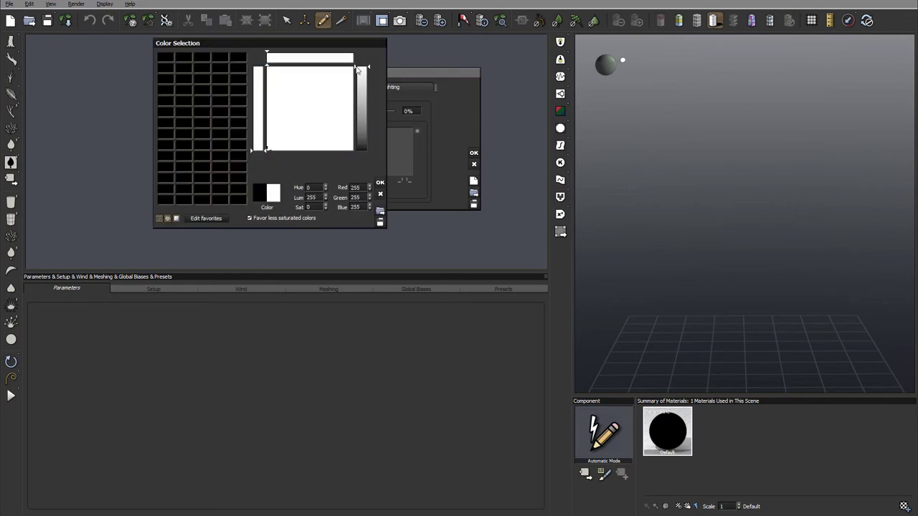
pyautogui.click(380, 182)
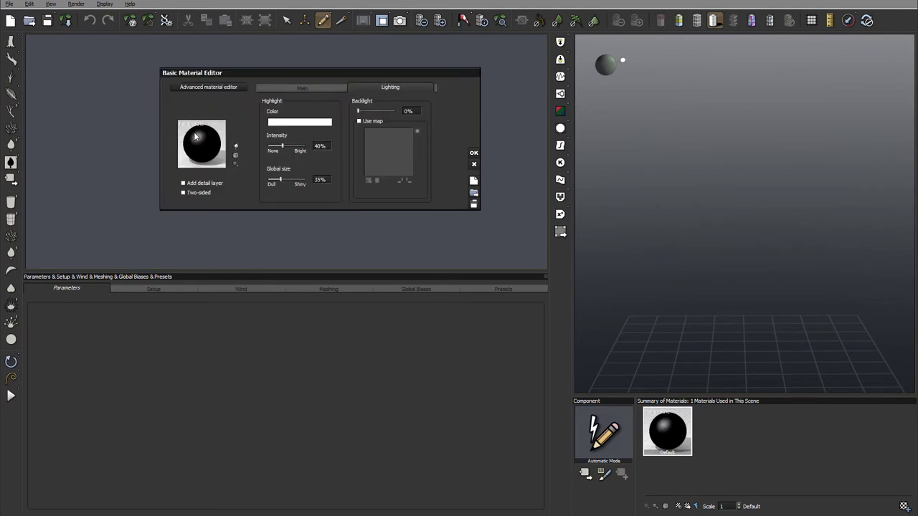
# Set highlight intensity to 87% and global size to 15%, raising backlight to 100%.
pyautogui.moveTo(283, 146); pyautogui.dragTo(299, 145)
pyautogui.moveTo(280, 179); pyautogui.dragTo(294, 180)
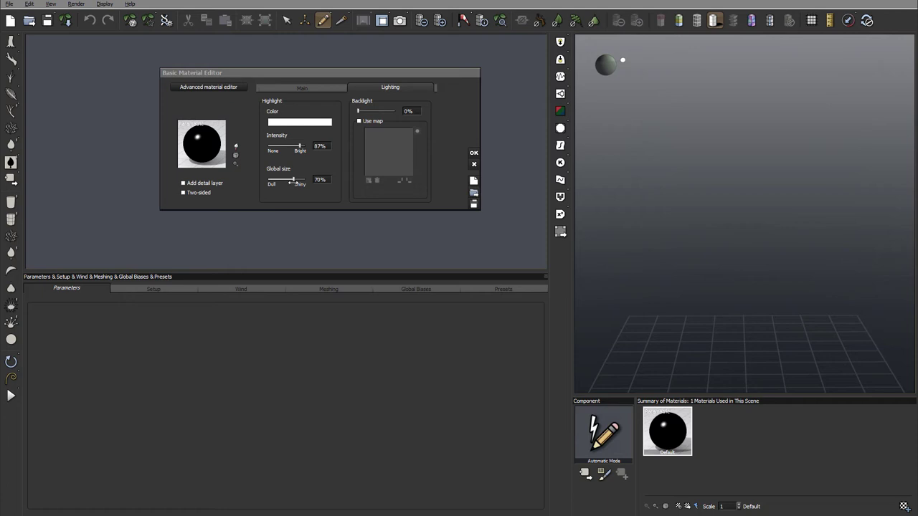
pyautogui.moveTo(292, 182); pyautogui.dragTo(272, 180)
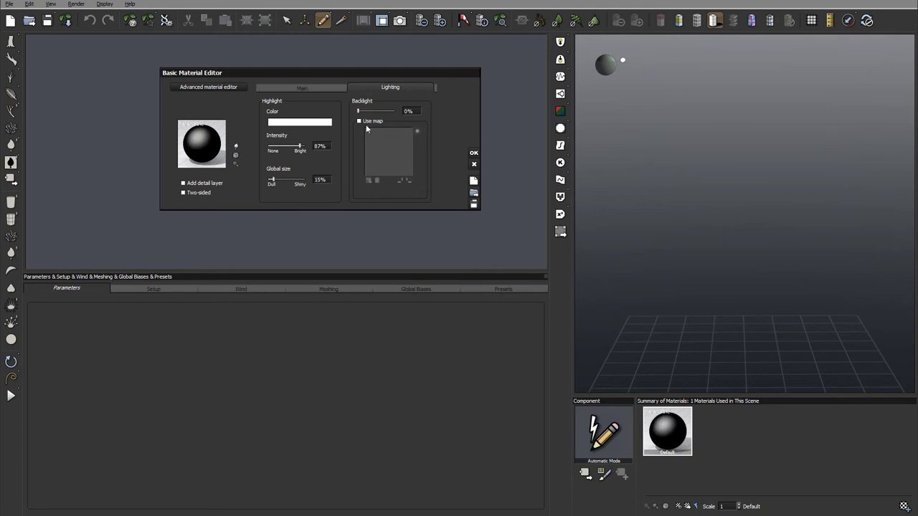
pyautogui.moveTo(357, 111); pyautogui.dragTo(394, 111)
# Lower backlight strength from 100% to 75%, then check the Main tab and return to Lighting.
pyautogui.moveTo(394, 111); pyautogui.dragTo(385, 112)
pyautogui.click(315, 87)
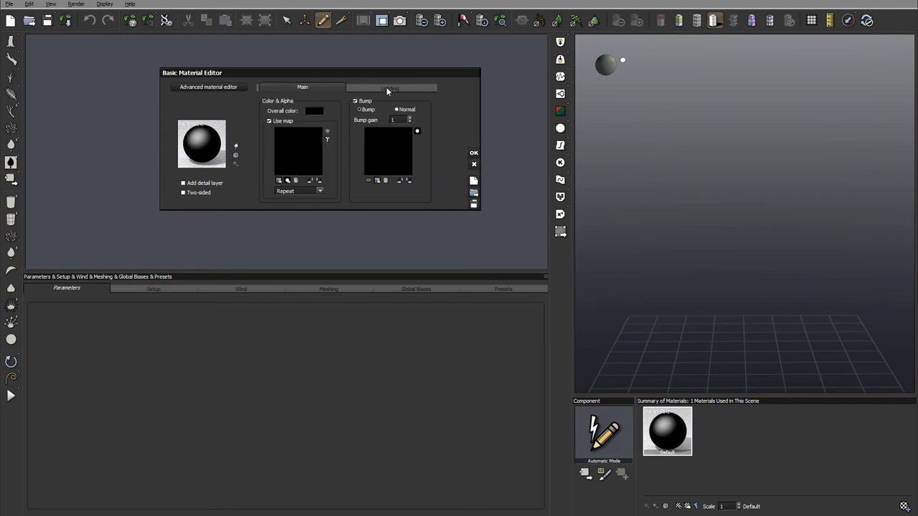
pyautogui.click(388, 86)
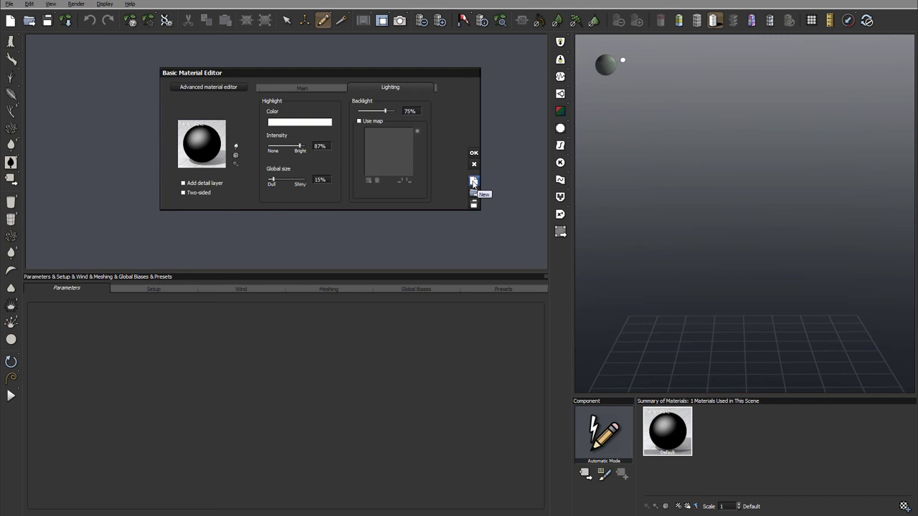